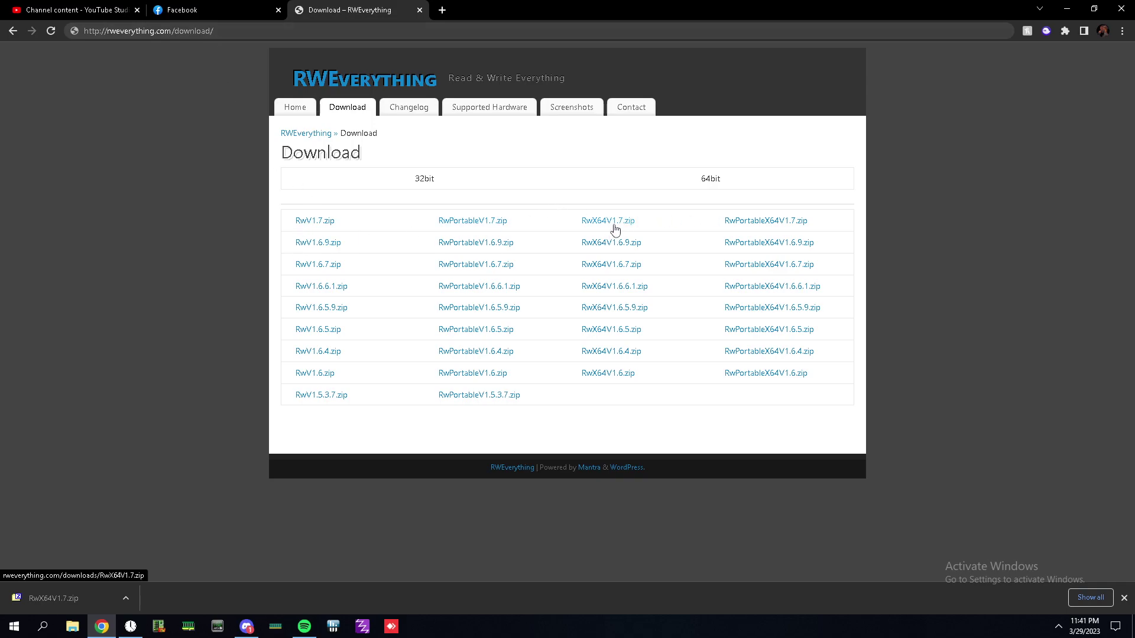
# Minimize the browser, look inside the desktop folder RwX64V1.7 at its Win64 setup file, and close the folder window
pyautogui.click(102, 626)
pyautogui.doubleClick(291, 201)
pyautogui.doubleClick(490, 207)
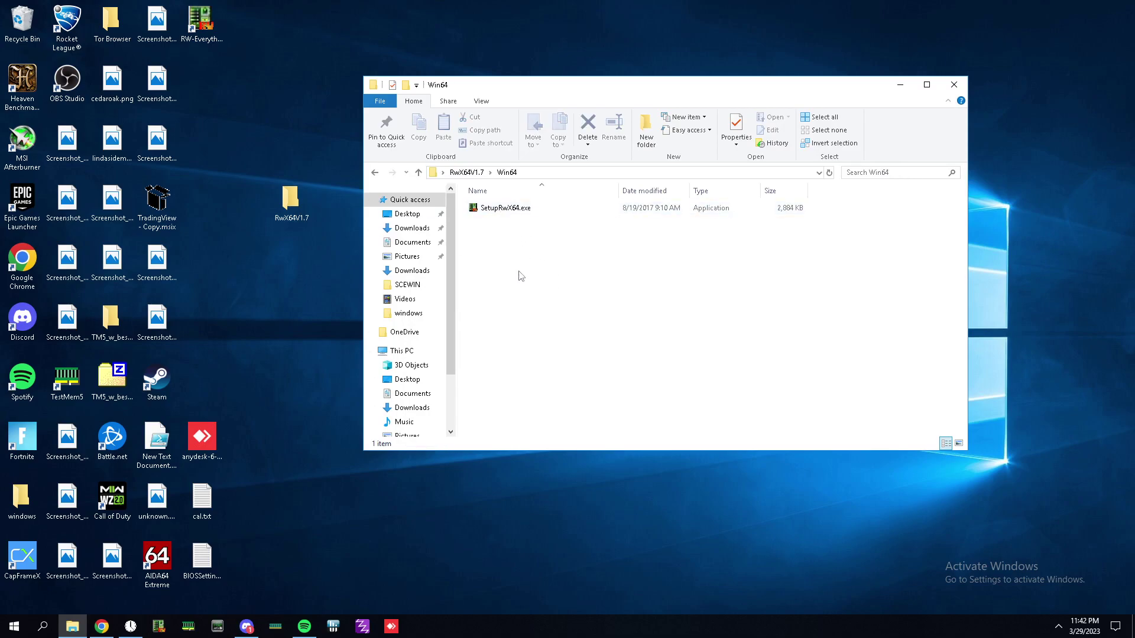
pyautogui.click(955, 87)
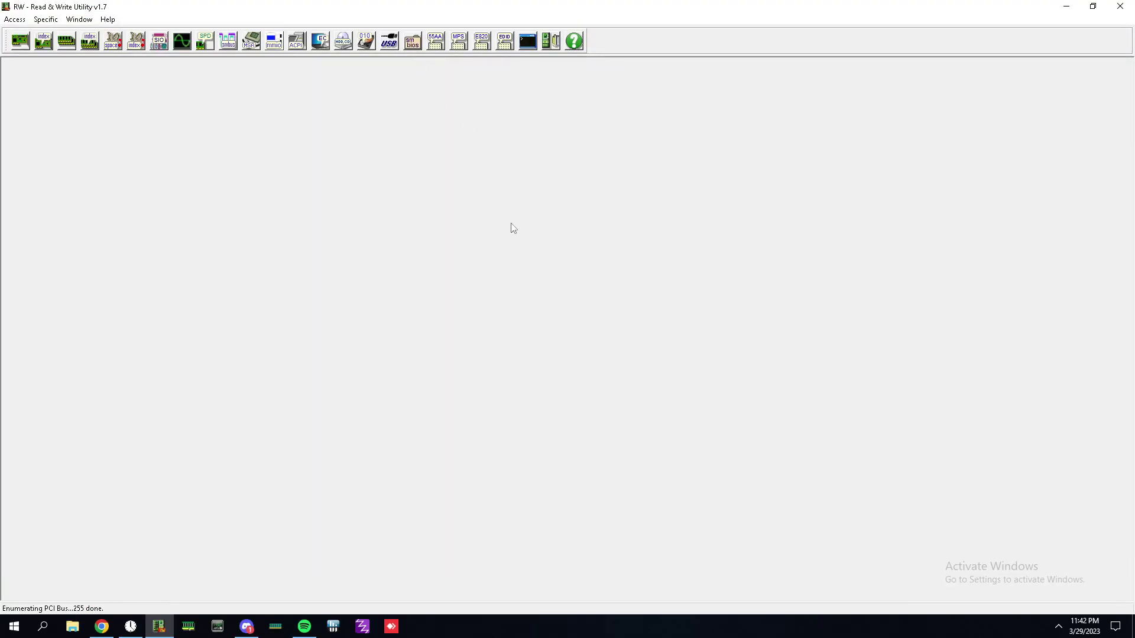
# Open the PCI device view and choose Bus 00, Device 14, Function 00 - Intel Corporation XHCI USB Controller
pyautogui.click(435, 81)
pyautogui.click(20, 42)
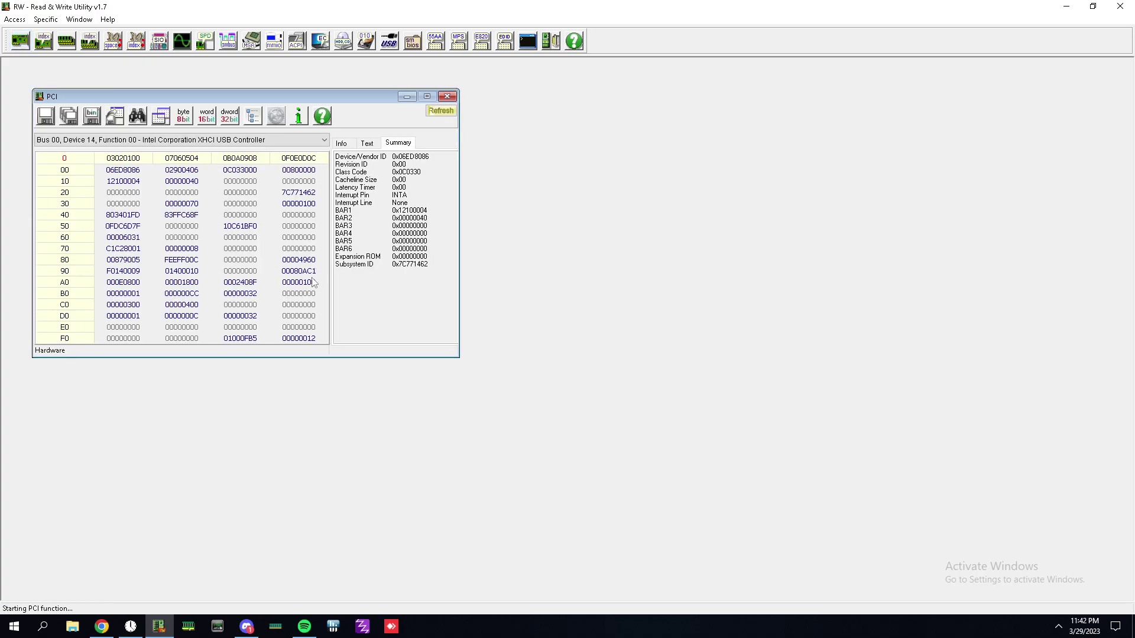
pyautogui.click(238, 140)
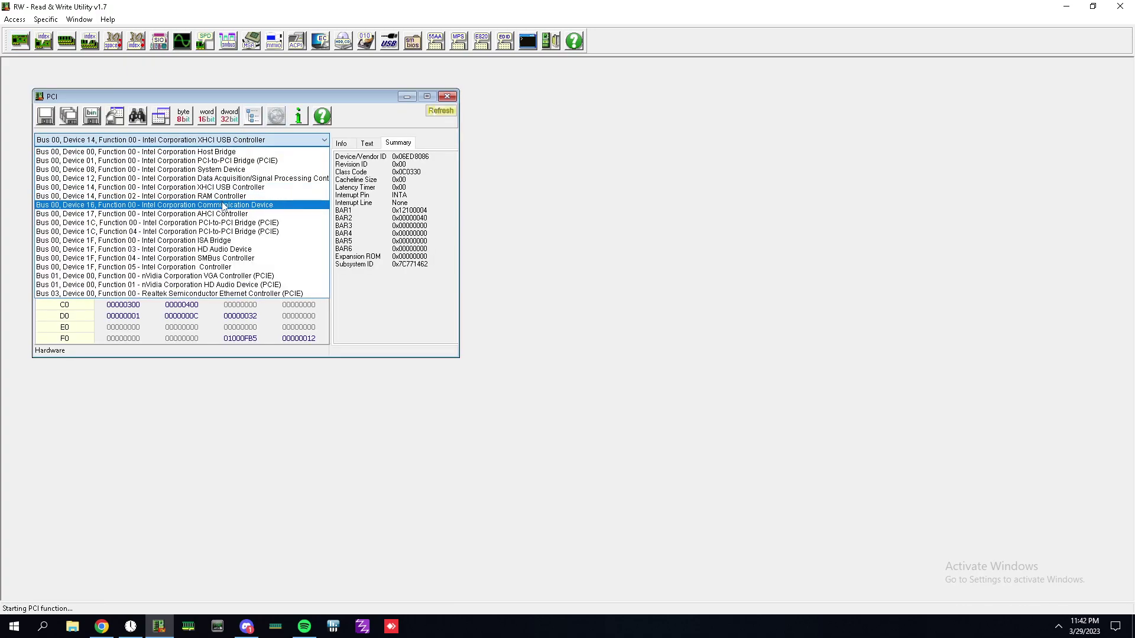
pyautogui.click(224, 142)
pyautogui.click(224, 142)
pyautogui.click(229, 142)
pyautogui.click(232, 120)
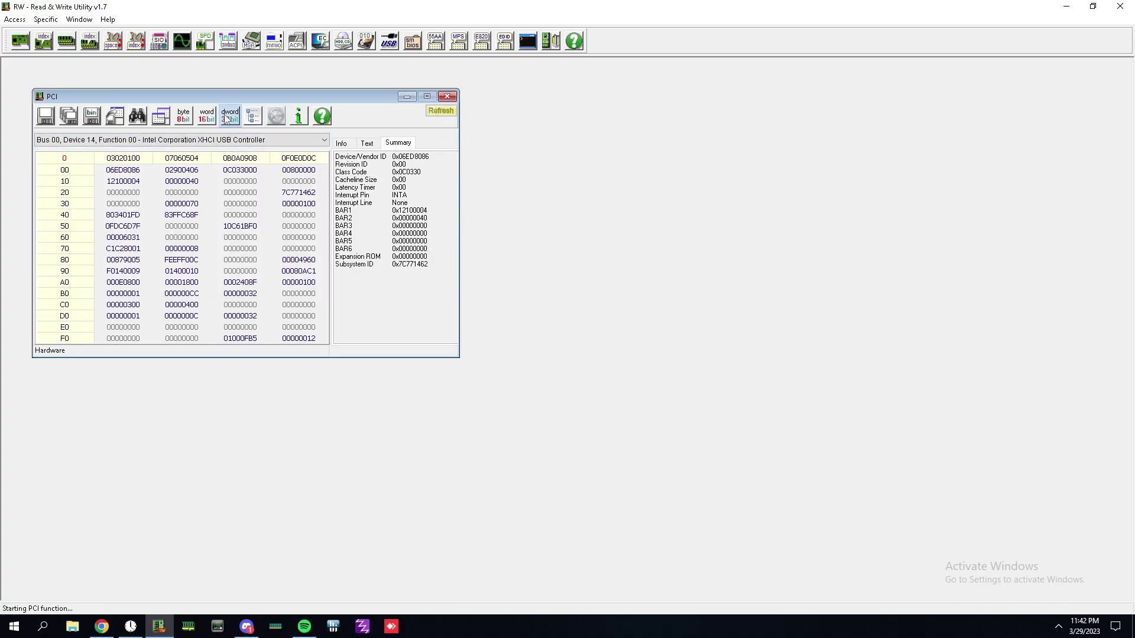
pyautogui.click(219, 140)
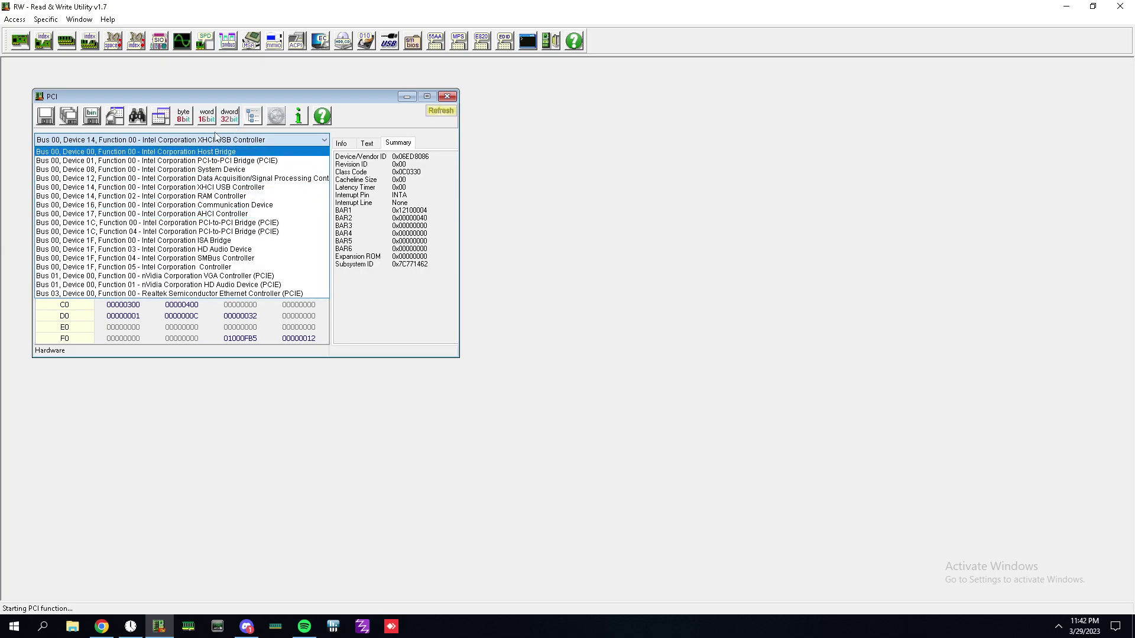
pyautogui.click(217, 141)
pyautogui.click(217, 141)
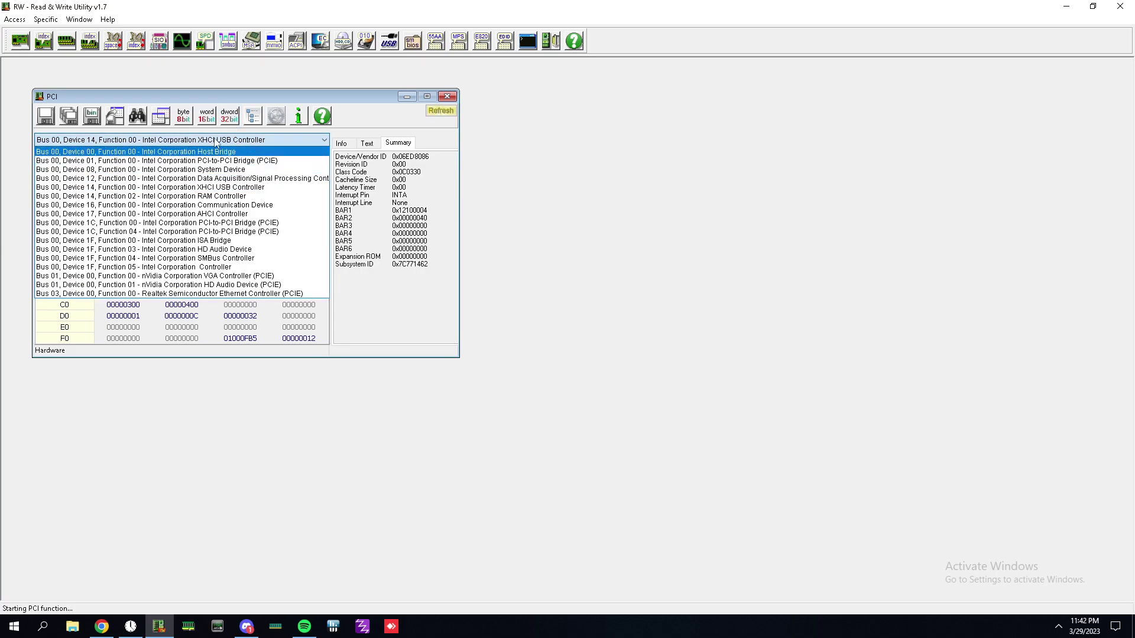
pyautogui.click(213, 192)
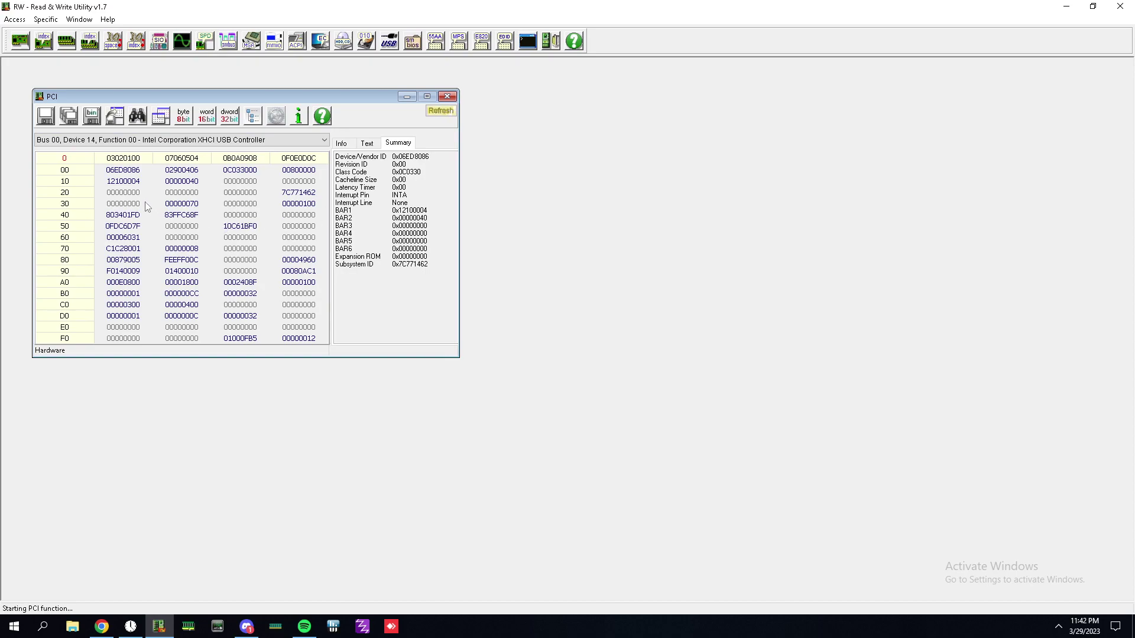
# Examine the controller's BAR1 and BAR2 values in the summary and locate the matching register at offset 10
pyautogui.moveTo(428, 214); pyautogui.dragTo(392, 212)
pyautogui.click(418, 215)
pyautogui.click(421, 218)
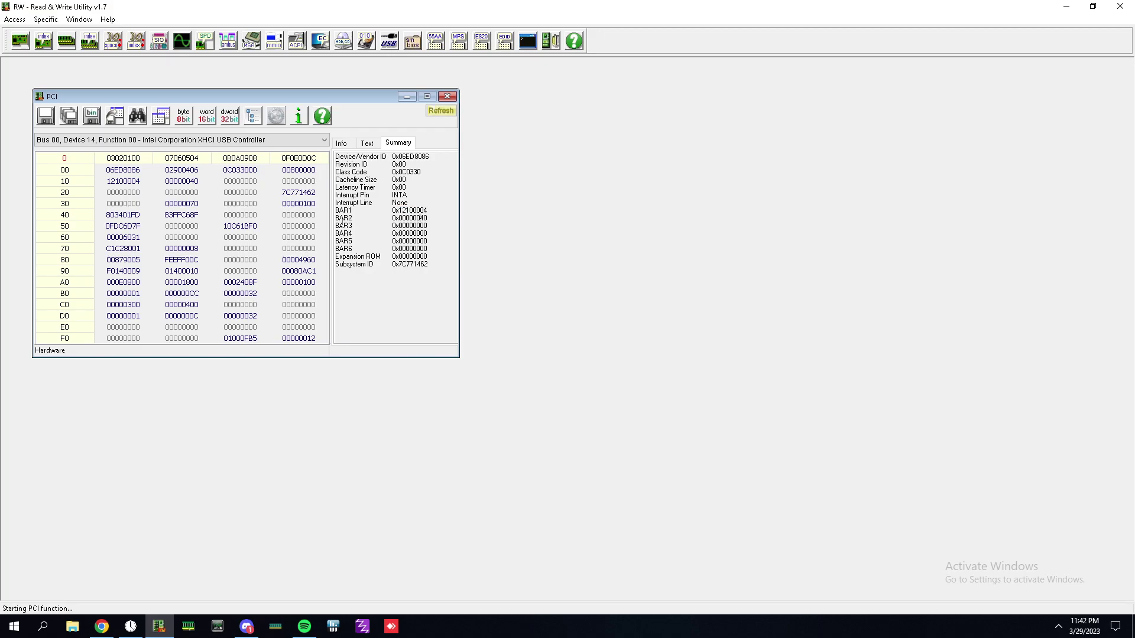
pyautogui.click(121, 184)
pyautogui.doubleClick(416, 210)
pyautogui.click(133, 183)
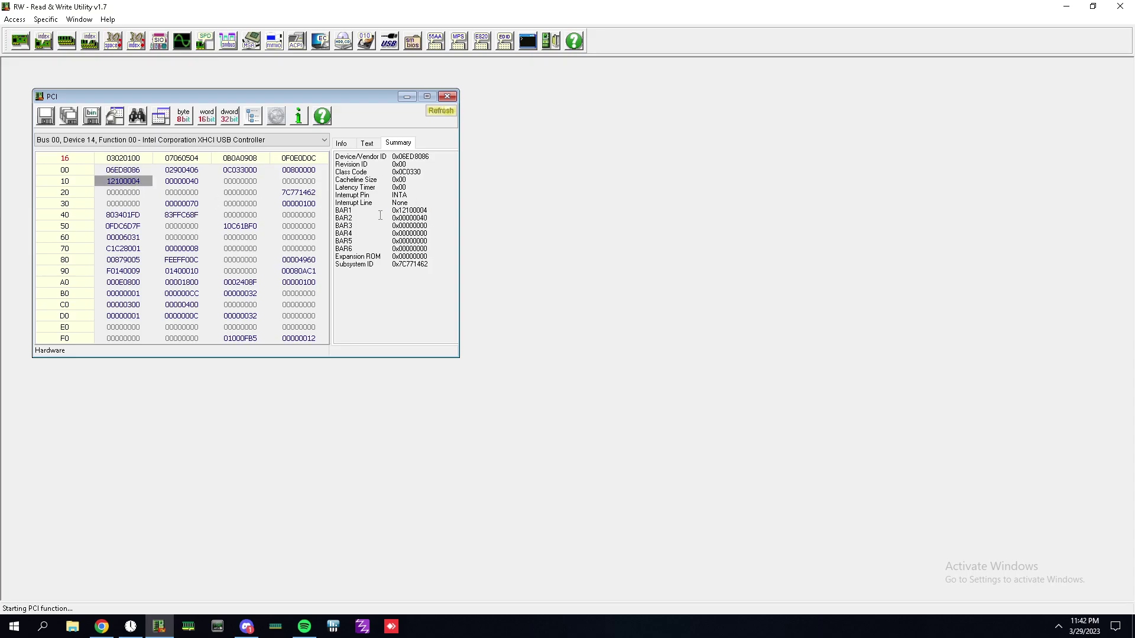
# Open the memory view from the controller's BAR1 register and place its window beside the PCI window
pyautogui.doubleClick(131, 183)
pyautogui.moveTo(279, 113); pyautogui.dragTo(708, 167)
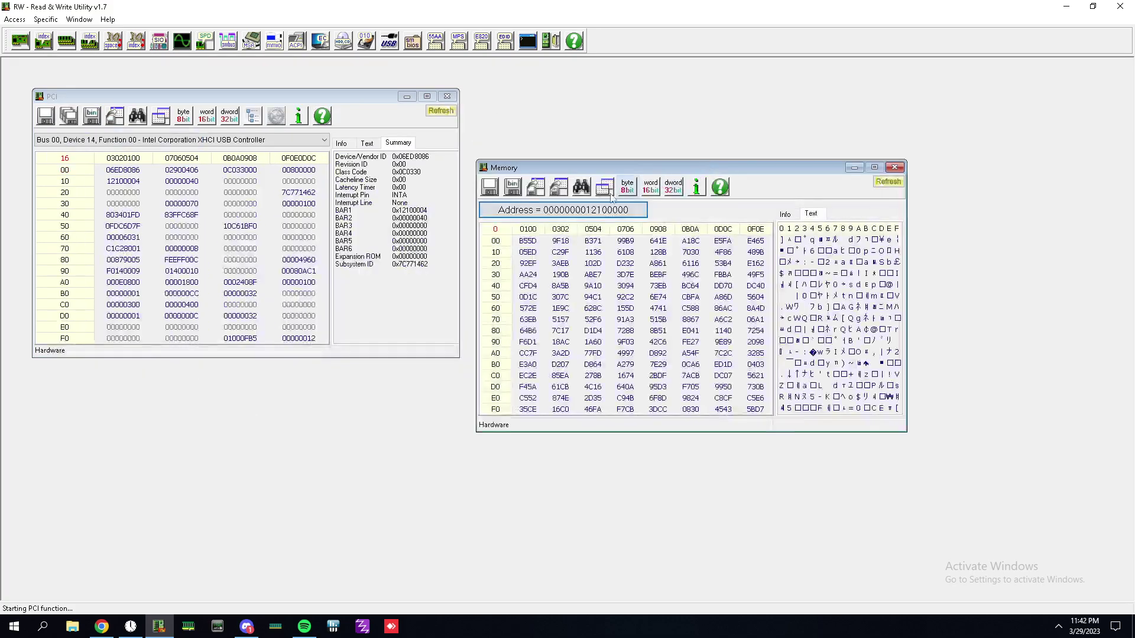
pyautogui.moveTo(525, 169); pyautogui.dragTo(528, 168)
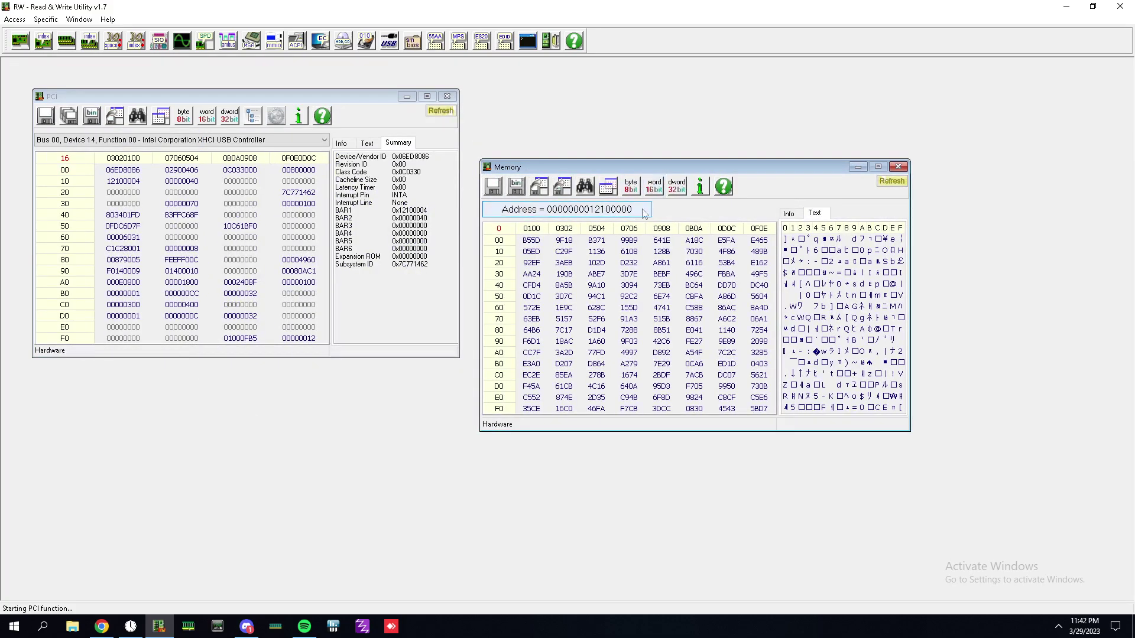
# Open the memory view's start address for editing and clear it
pyautogui.click(591, 210)
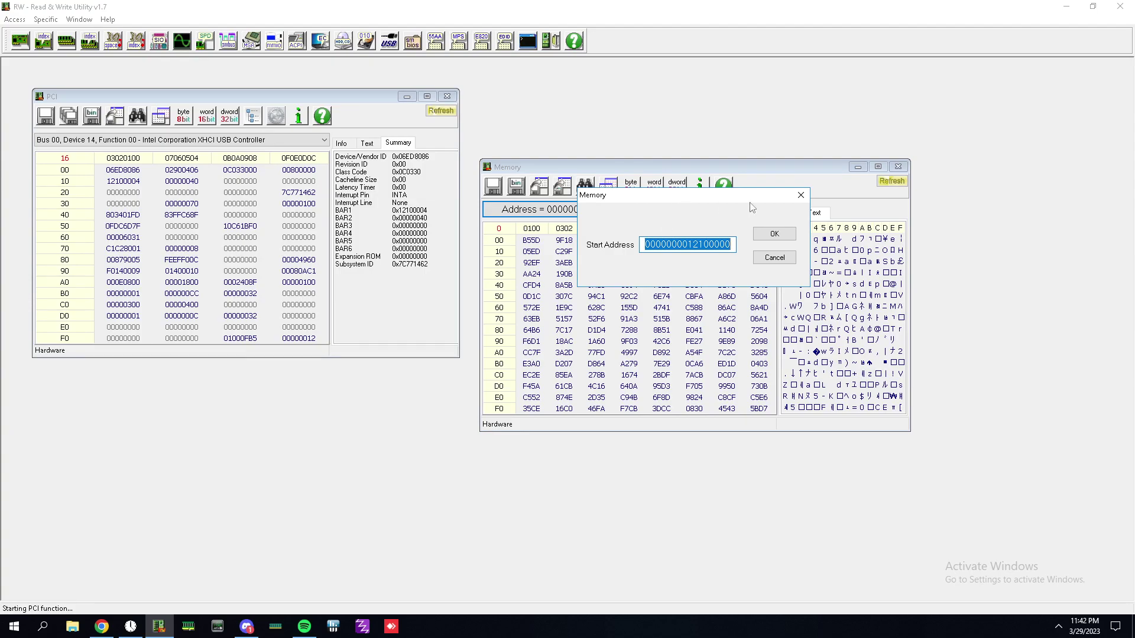
pyautogui.click(795, 199)
pyautogui.click(591, 210)
pyautogui.press('BackSpace')
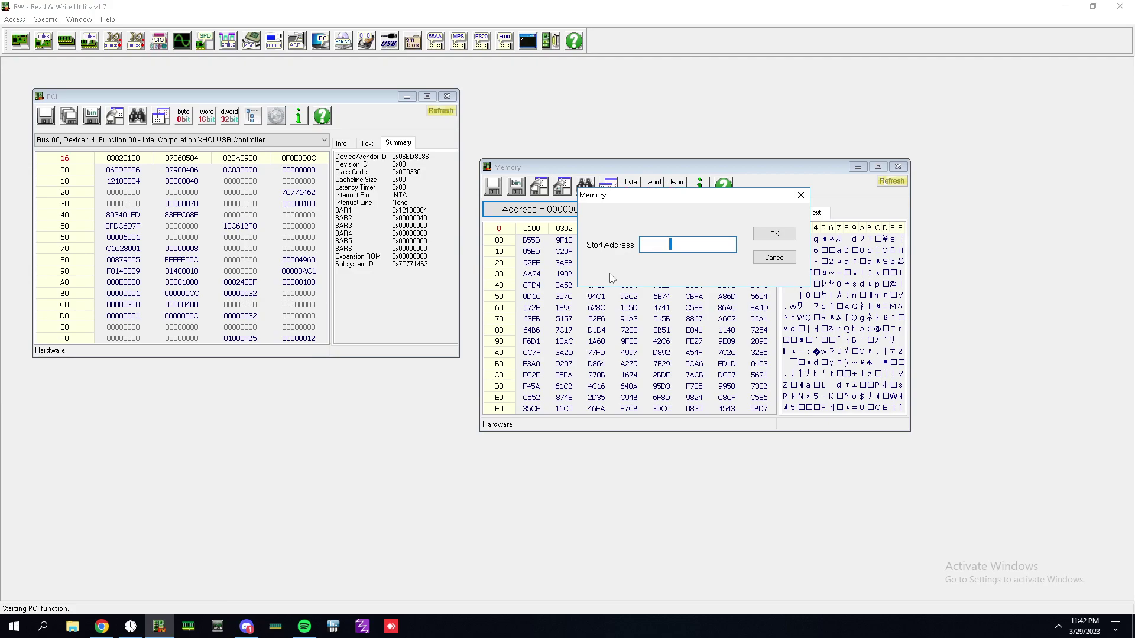
pyautogui.write('4012100004')
pyautogui.press('BackSpace')
pyautogui.press('BackSpace')
pyautogui.press('BackSpace')
pyautogui.press('BackSpace')
pyautogui.press('BackSpace')
pyautogui.press('BackSpace')
pyautogui.press('BackSpace')
pyautogui.press('BackSpace')
pyautogui.press('BackSpace')
pyautogui.press('BackSpace')
pyautogui.write('12100004')
pyautogui.press('BackSpace')
pyautogui.press('BackSpace')
pyautogui.press('BackSpace')
pyautogui.press('BackSpace')
pyautogui.press('BackSpace')
pyautogui.press('BackSpace')
pyautogui.press('BackSpace')
pyautogui.press('BackSpace')
pyautogui.write('4012100004')
pyautogui.press('BackSpace')
pyautogui.press('BackSpace')
pyautogui.press('BackSpace')
pyautogui.press('BackSpace')
pyautogui.write('2024')
pyautogui.press('Return')
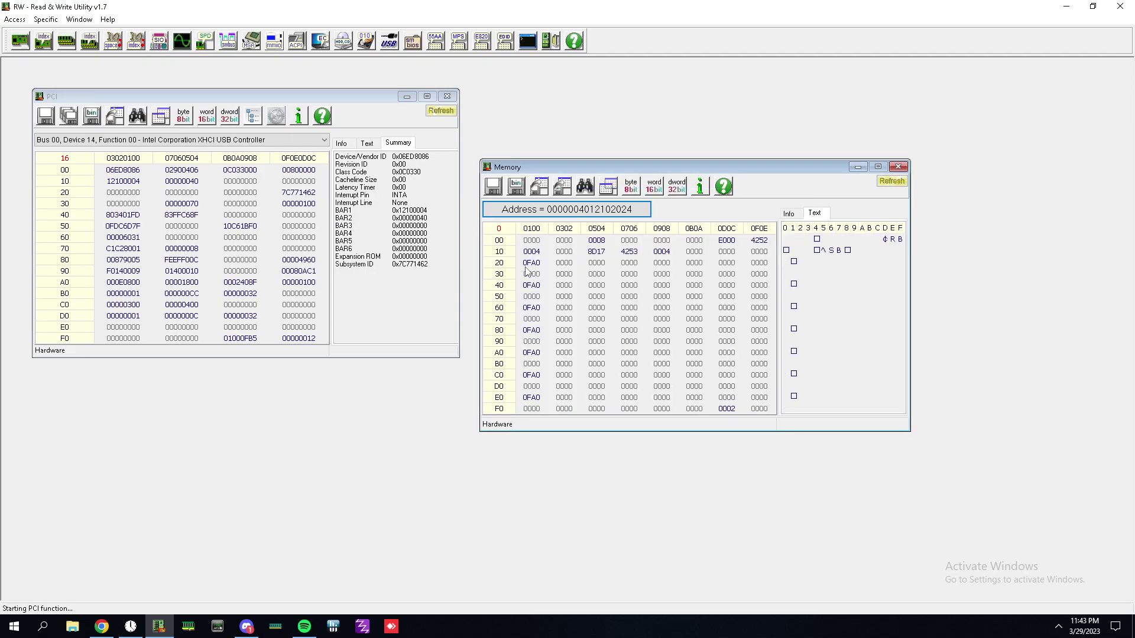
pyautogui.moveTo(610, 172); pyautogui.dragTo(607, 180)
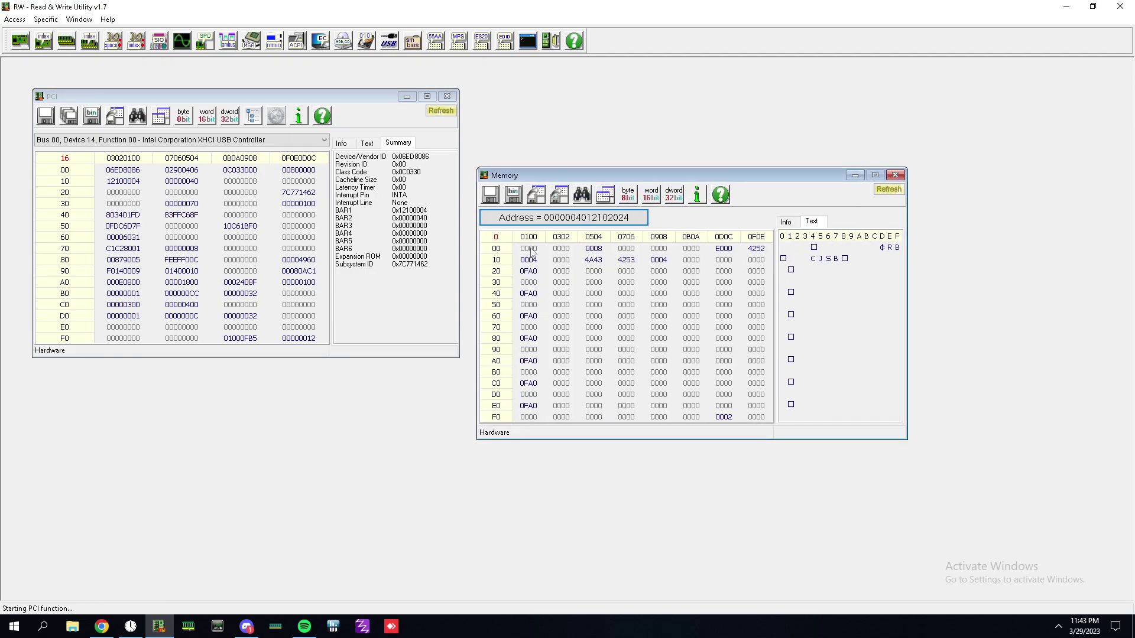
pyautogui.doubleClick(529, 249)
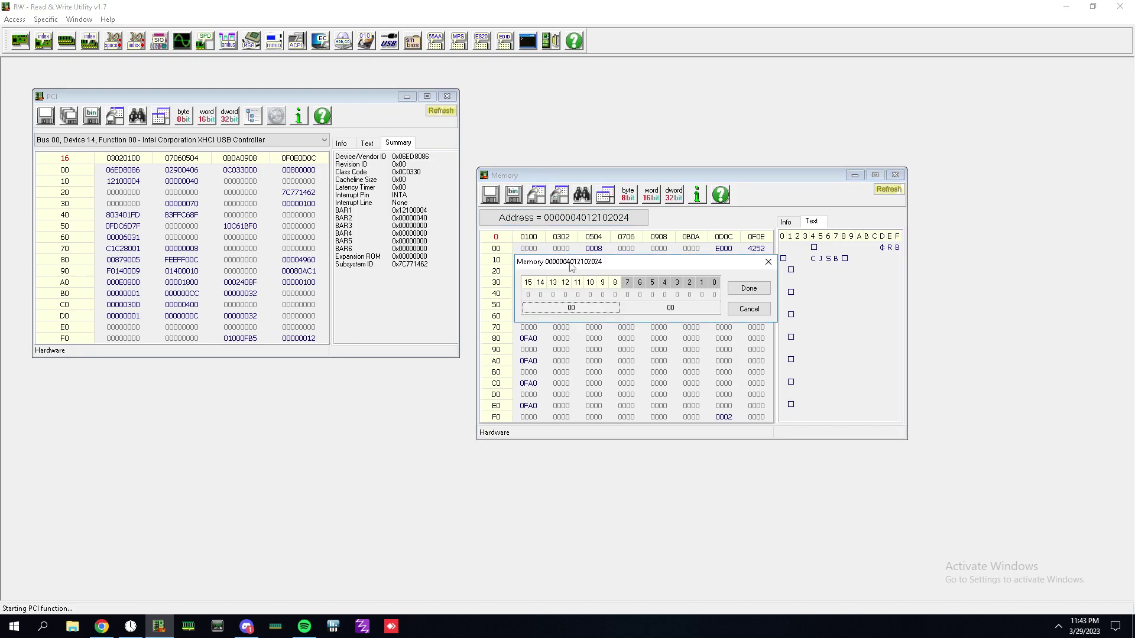
pyautogui.click(768, 256)
pyautogui.doubleClick(529, 249)
pyautogui.click(615, 294)
pyautogui.click(652, 295)
pyautogui.click(677, 295)
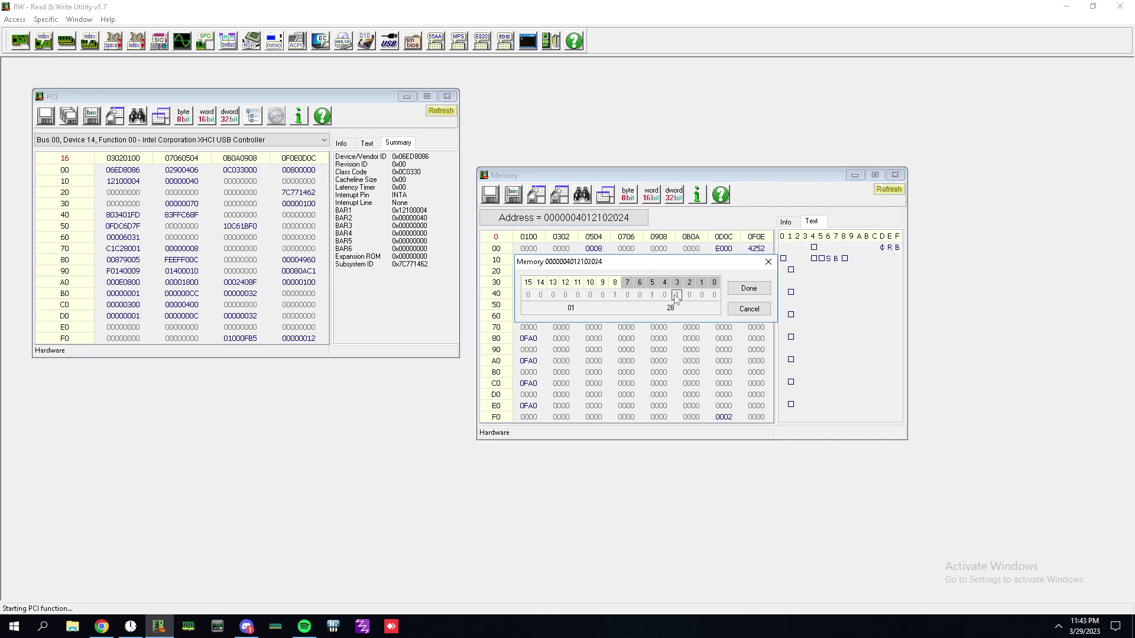
pyautogui.click(738, 294)
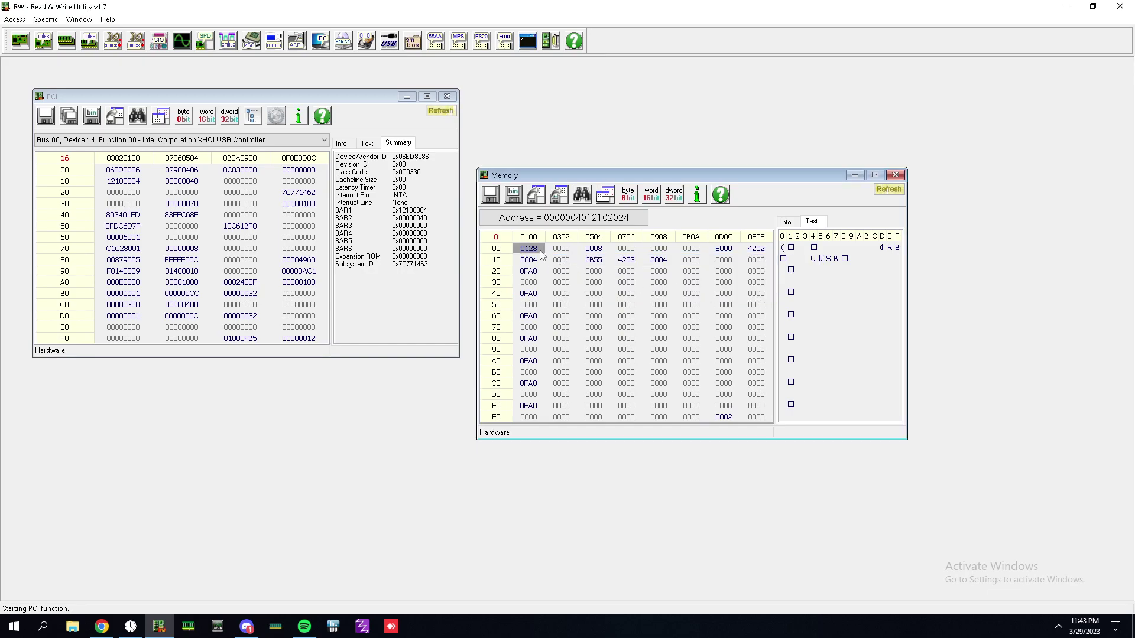
pyautogui.doubleClick(541, 251)
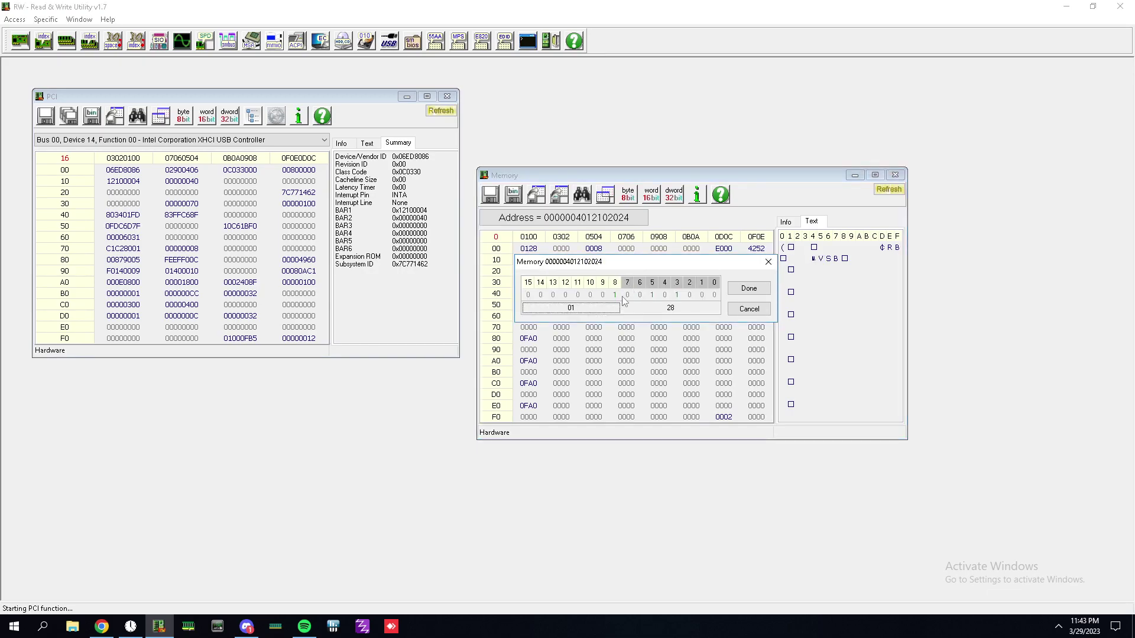
pyautogui.click(616, 295)
pyautogui.click(653, 296)
pyautogui.click(677, 296)
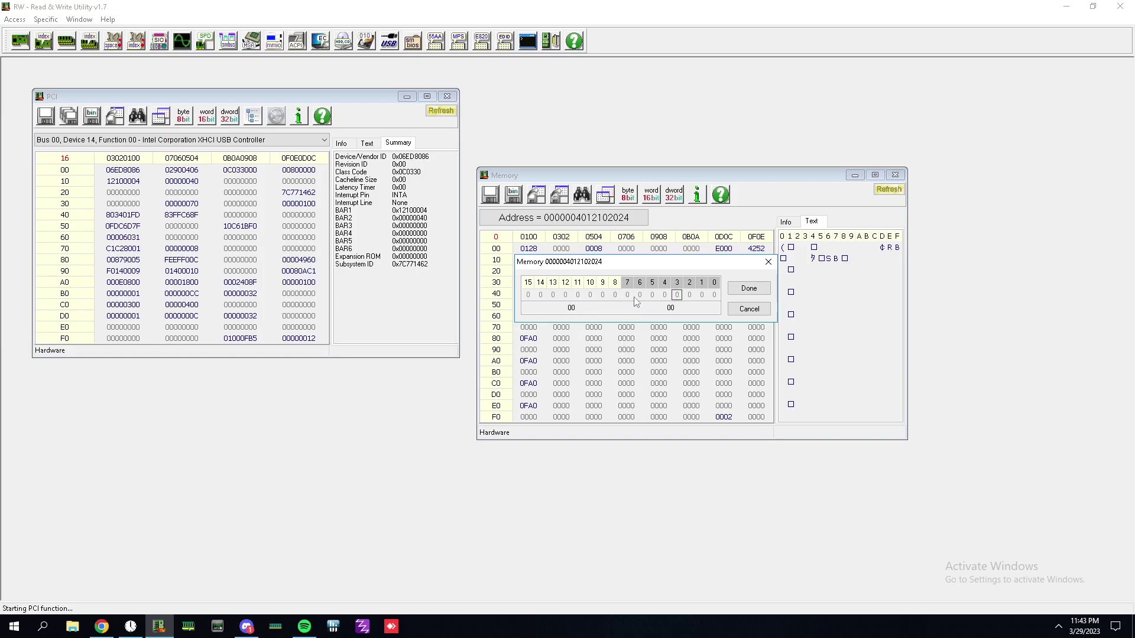
# Try turning on bits 7, 5 and 4 of the word and switch them off again
pyautogui.click(627, 295)
pyautogui.click(652, 295)
pyautogui.click(665, 295)
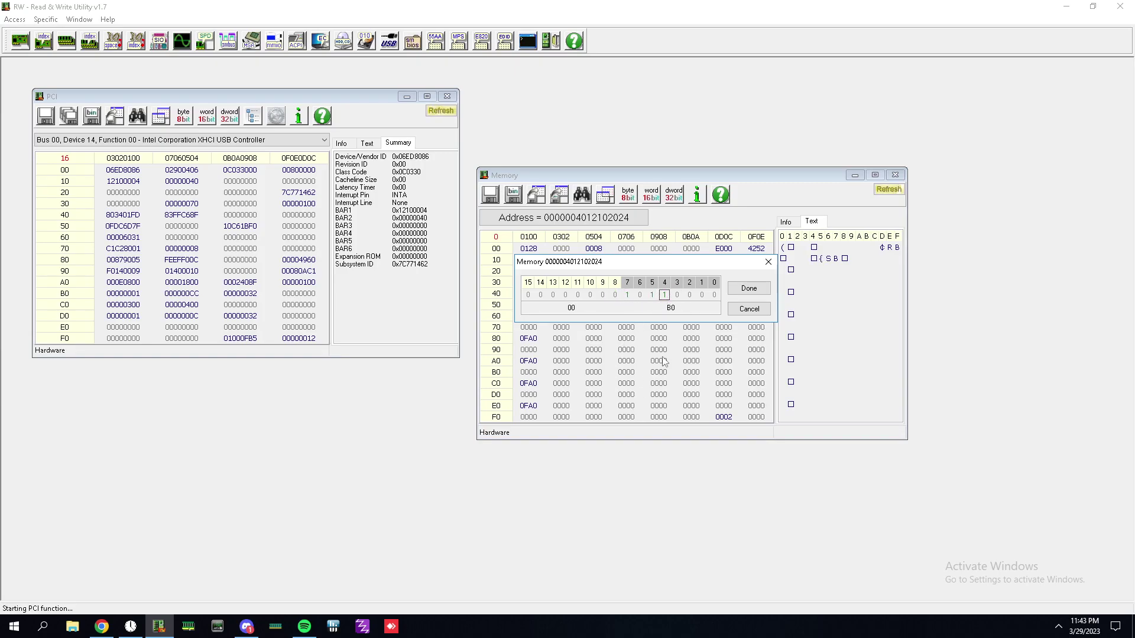
pyautogui.click(628, 295)
pyautogui.click(652, 295)
pyautogui.click(665, 295)
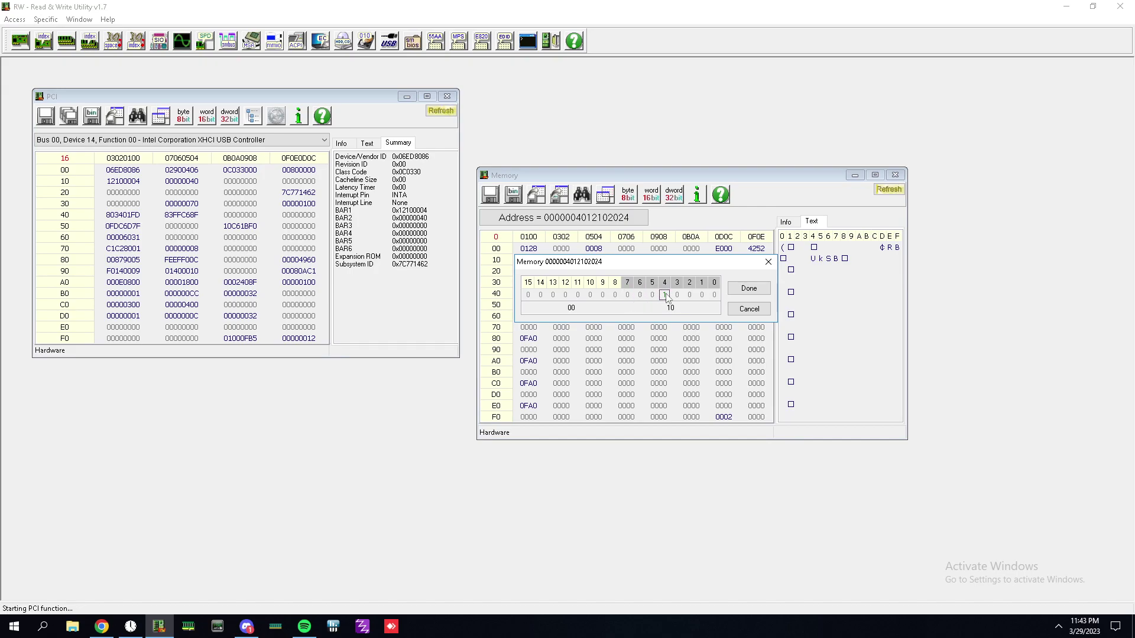
# Apply the value 0000 to the first memory word and move the Memory window over the PCI window
pyautogui.click(749, 289)
pyautogui.moveTo(615, 176); pyautogui.dragTo(526, 168)
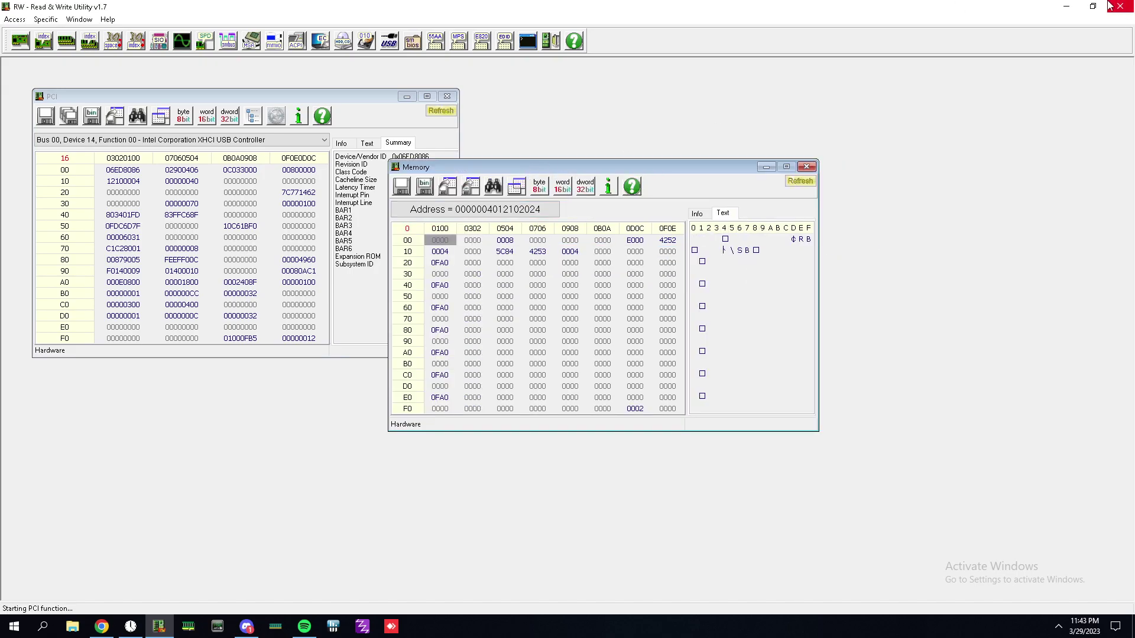
pyautogui.moveTo(703, 168); pyautogui.dragTo(397, 271)
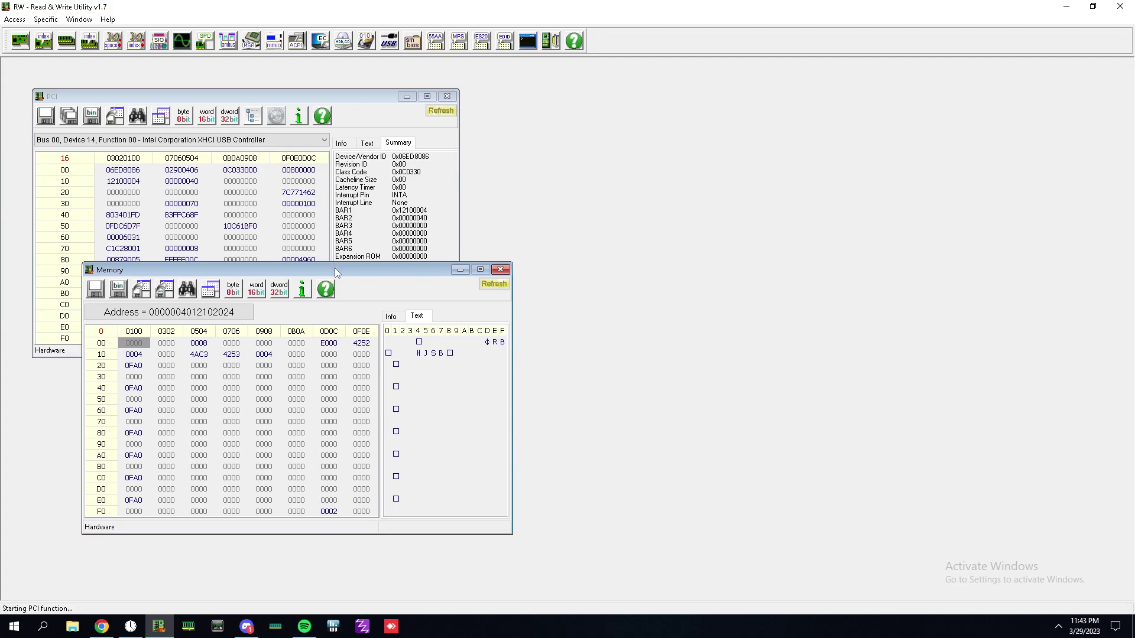
pyautogui.moveTo(334, 268)
pyautogui.mouseDown()
pyautogui.moveTo(387, 301)
pyautogui.moveTo(333, 246)
pyautogui.mouseUp()
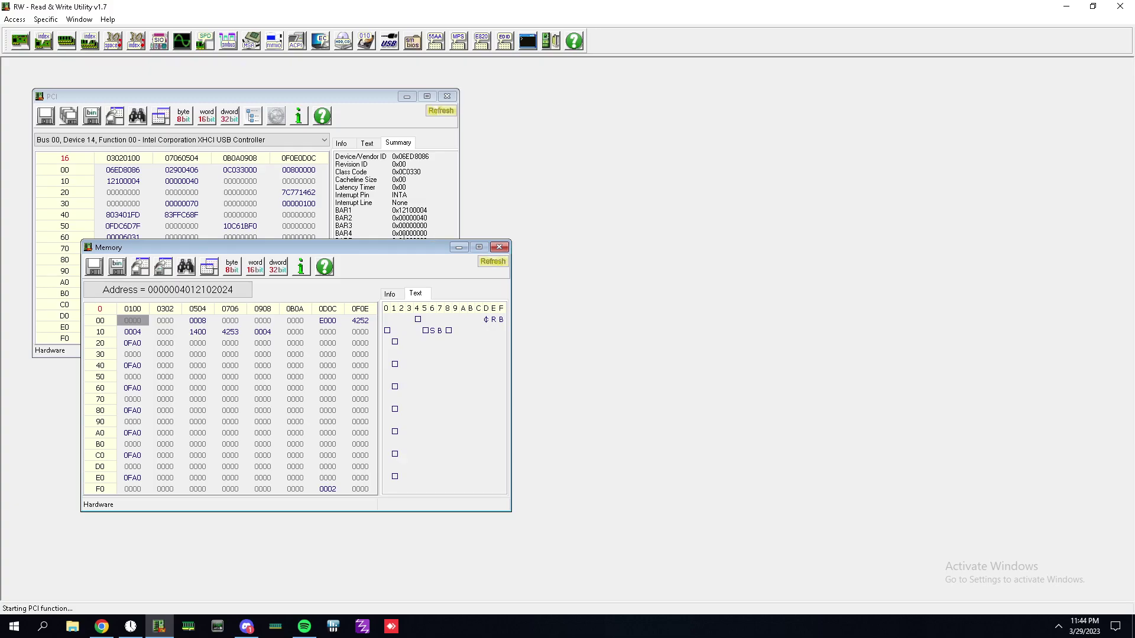
pyautogui.moveTo(346, 247); pyautogui.dragTo(325, 237)
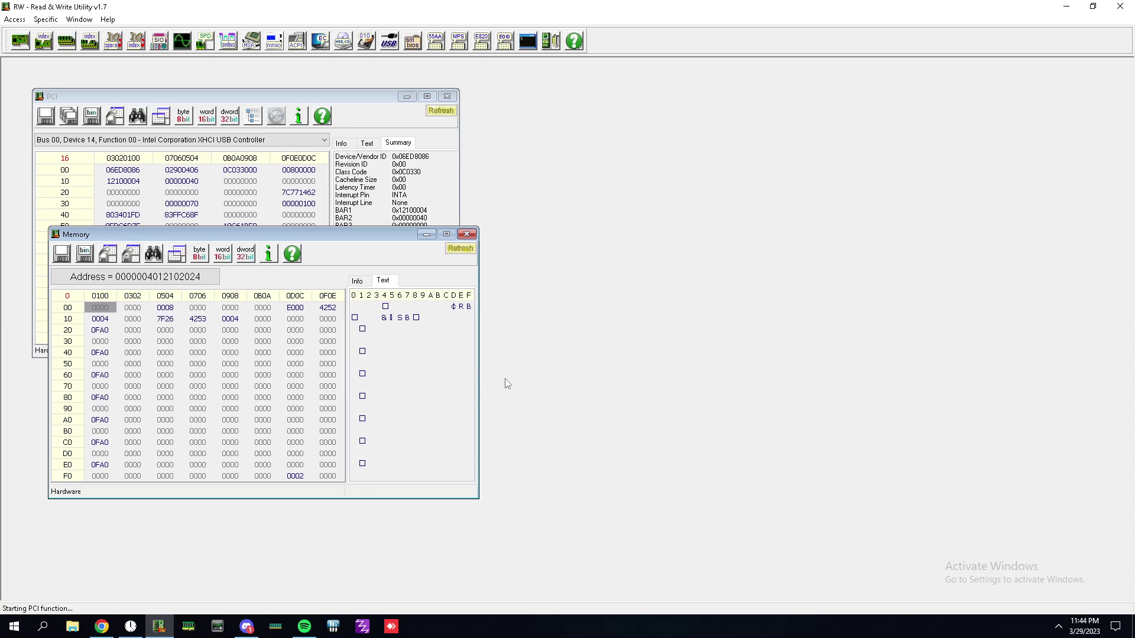
pyautogui.moveTo(307, 625)
pyautogui.click(320, 601)
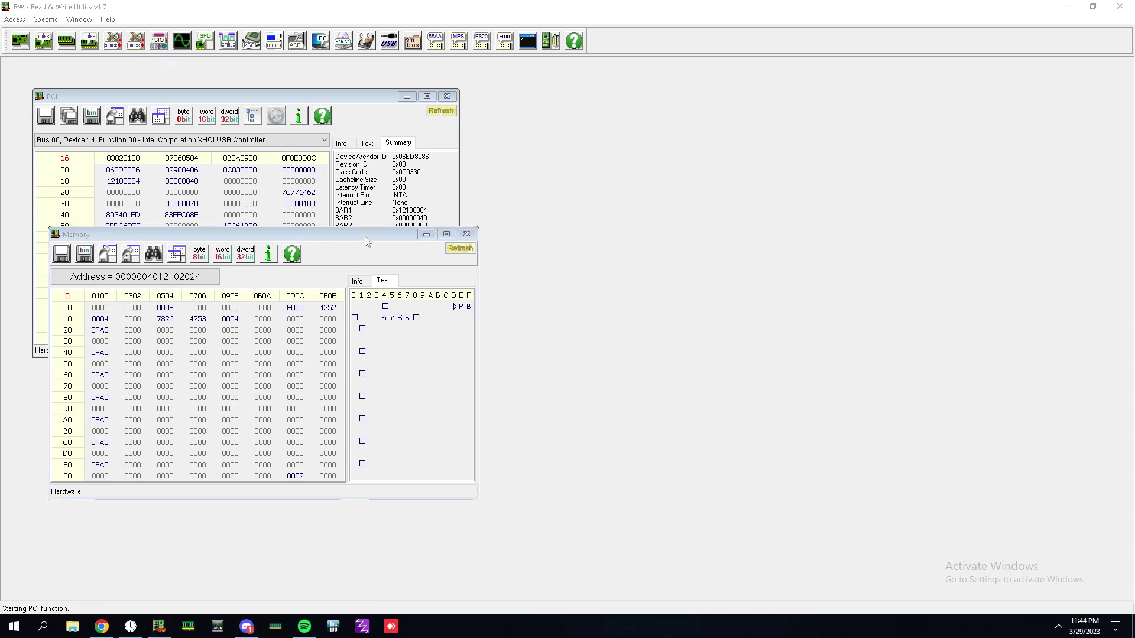
pyautogui.moveTo(364, 236)
pyautogui.mouseDown()
pyautogui.moveTo(365, 225)
pyautogui.moveTo(362, 236)
pyautogui.mouseUp()
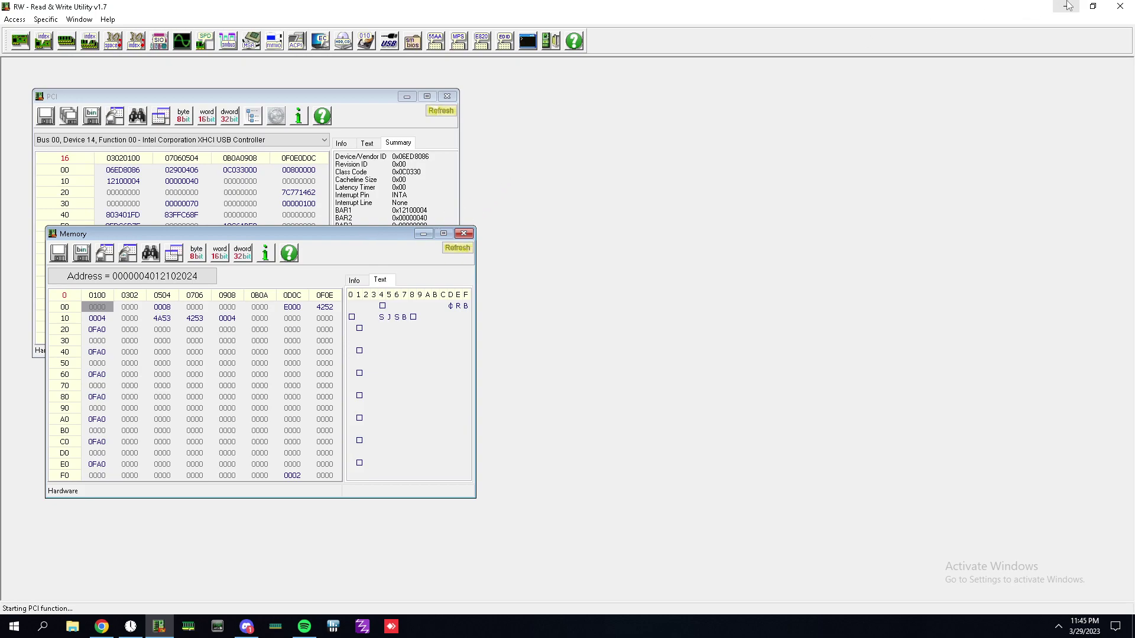
pyautogui.doubleClick(98, 307)
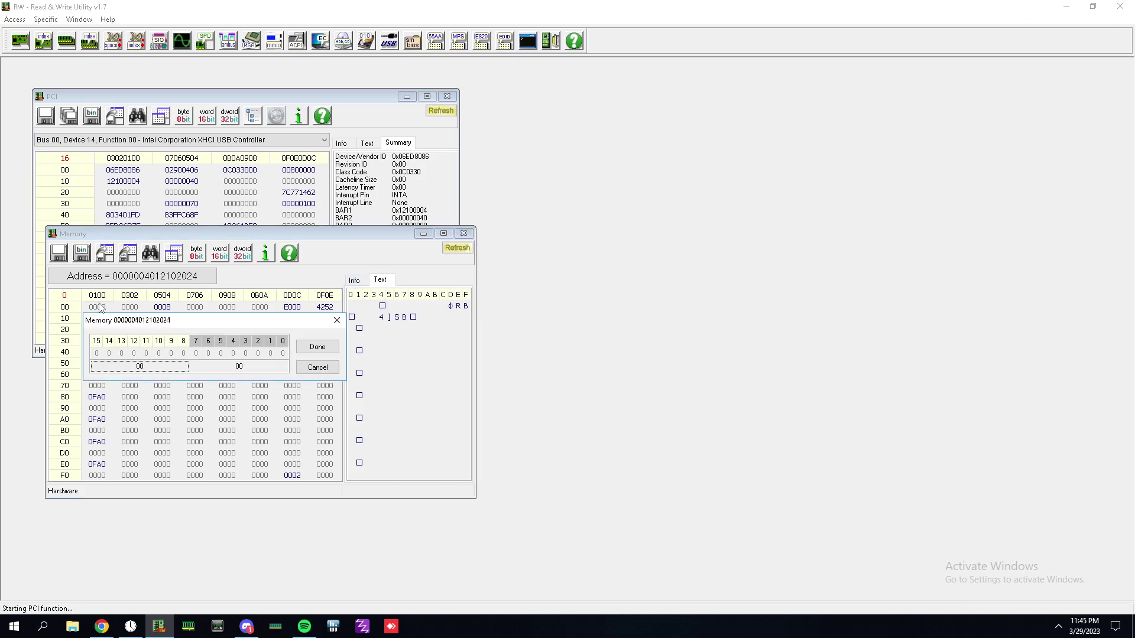
pyautogui.click(317, 346)
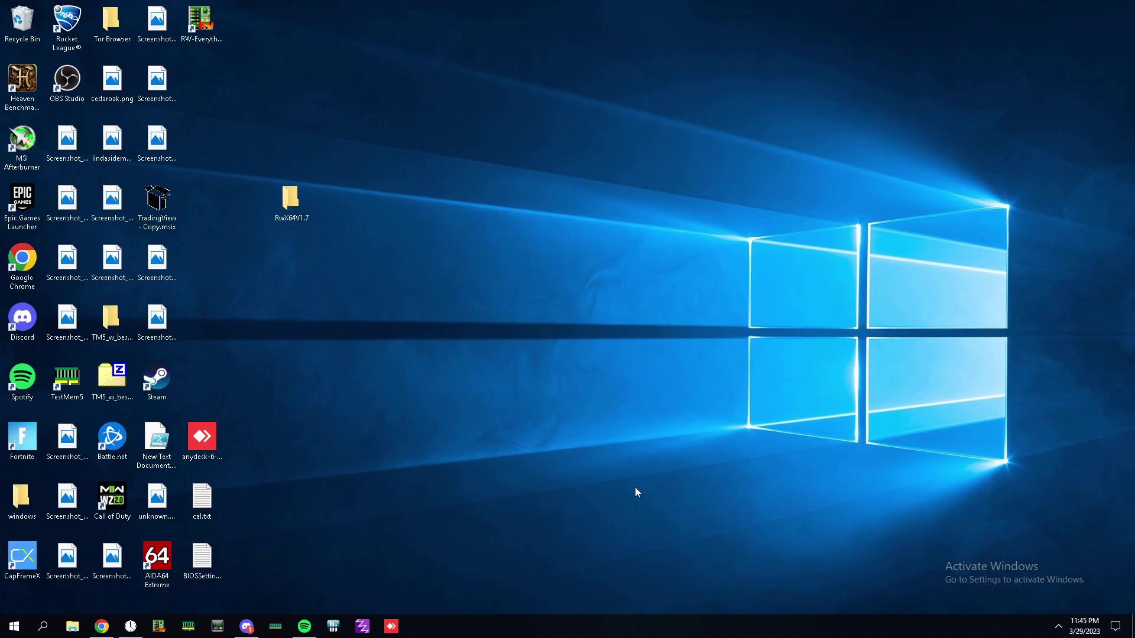
pyautogui.click(1058, 627)
pyautogui.rightClick(1047, 586)
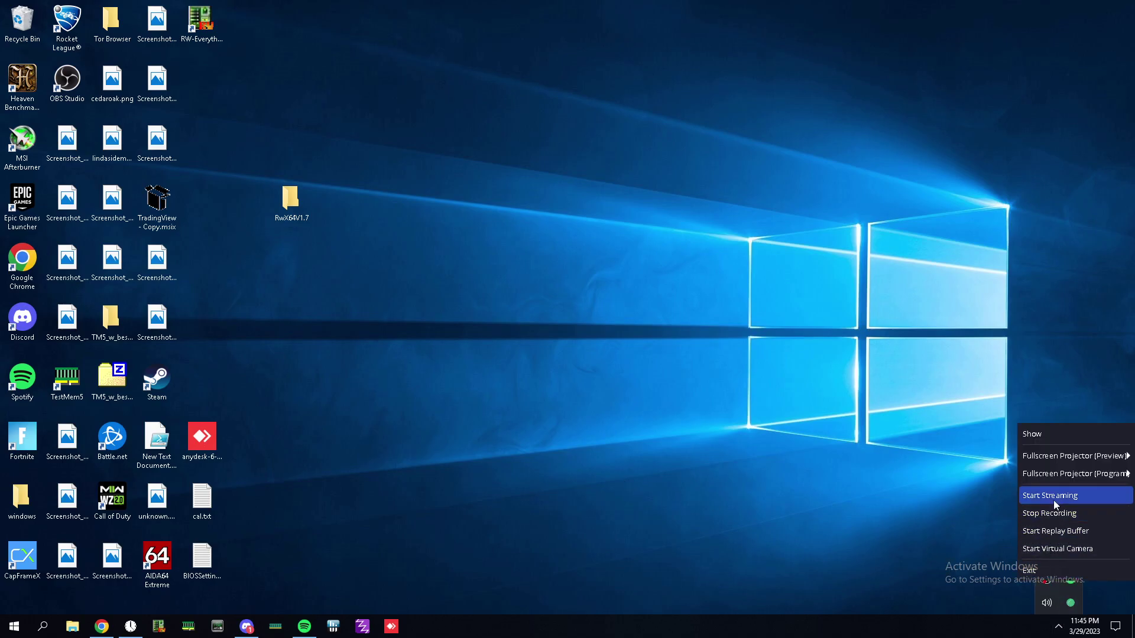